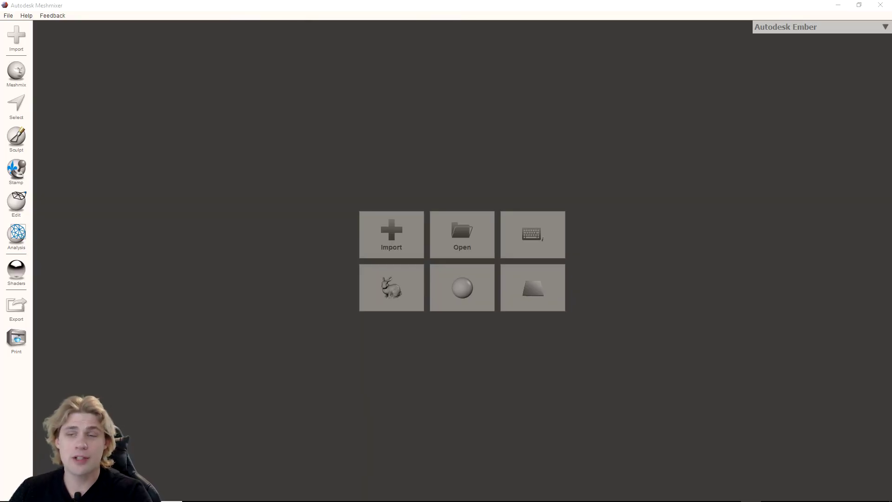
# Load the Pyramide01.STL model into the empty workspace and look it over from several sides.
pyautogui.moveTo(605, 188); pyautogui.dragTo(604, 190)
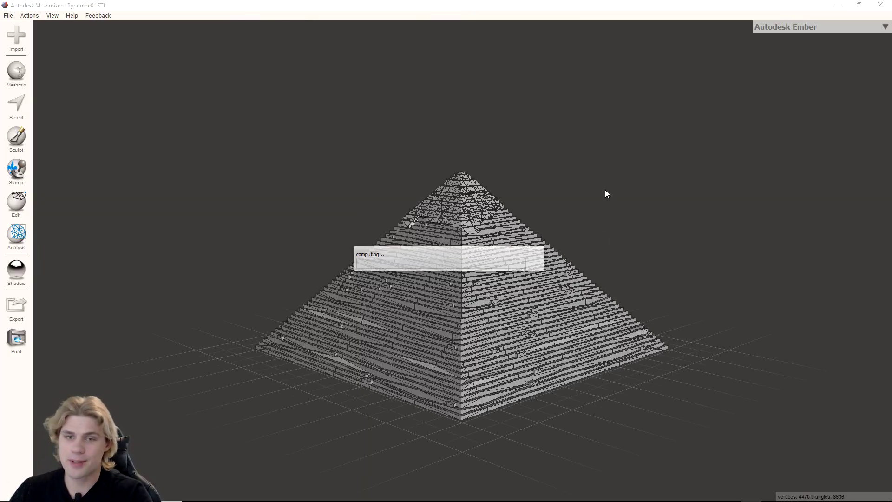
pyautogui.moveTo(645, 183); pyautogui.dragTo(496, 284, button='right')
pyautogui.moveTo(668, 245); pyautogui.dragTo(424, 253, button='right')
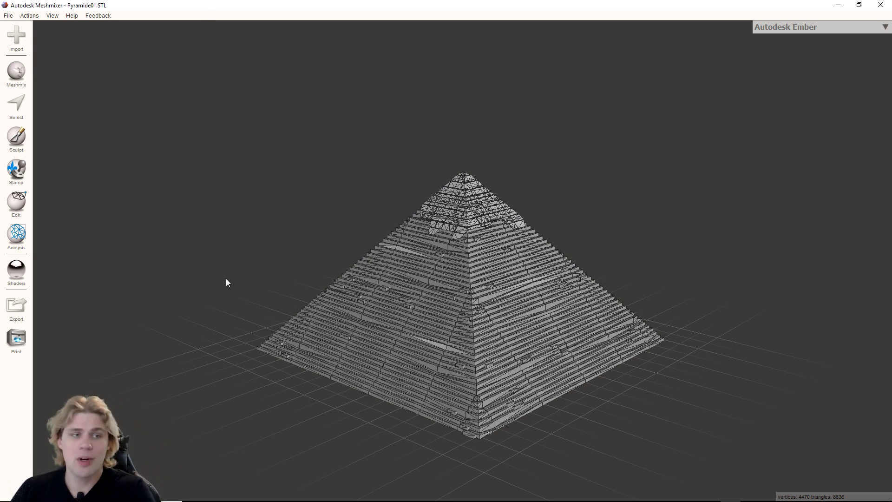
# Hollow the pyramid with an offset distance of 2 mm and accept the result.
pyautogui.click(16, 204)
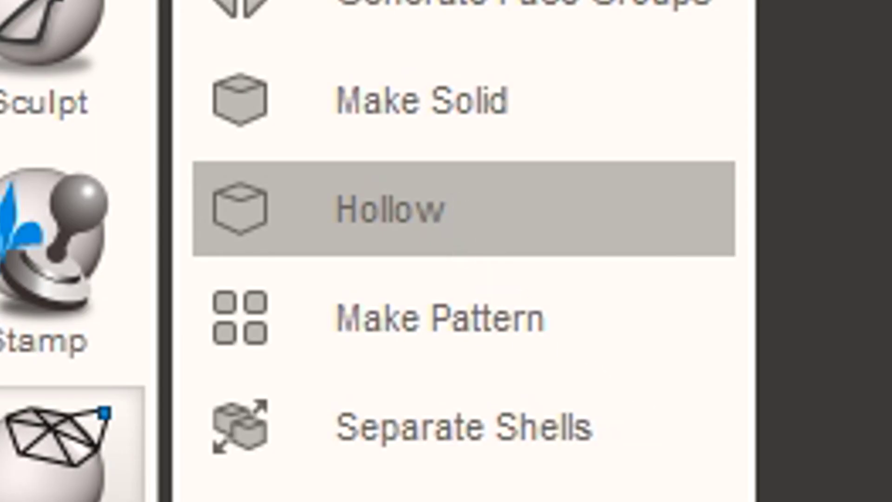
pyautogui.click(409, 209)
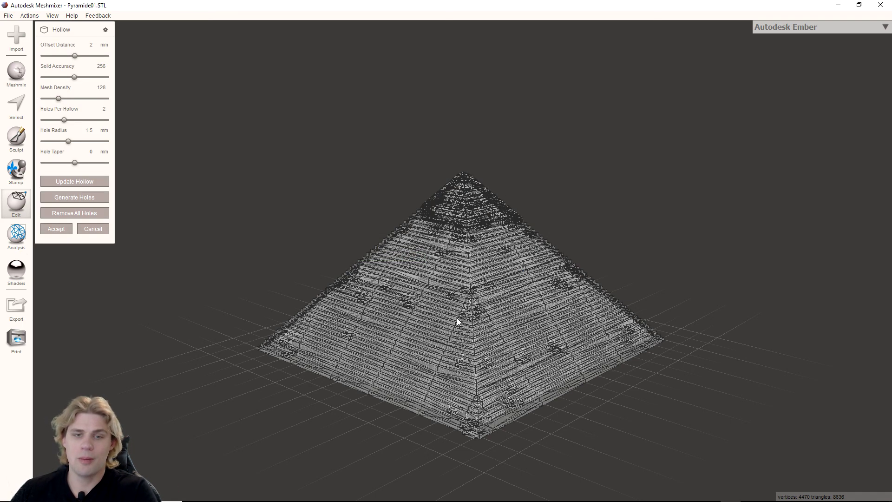
pyautogui.moveTo(421, 439); pyautogui.dragTo(412, 398, button='right')
pyautogui.moveTo(321, 210); pyautogui.dragTo(388, 280, button='right')
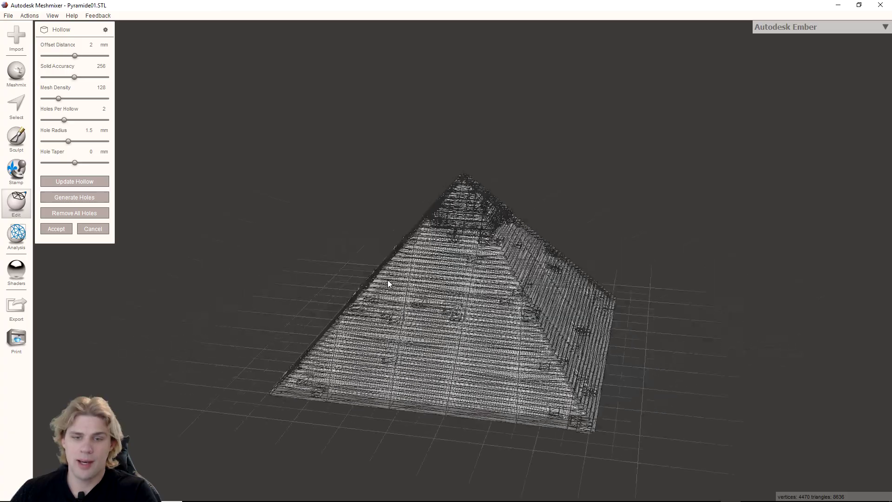
pyautogui.moveTo(337, 245); pyautogui.dragTo(497, 250, button='right')
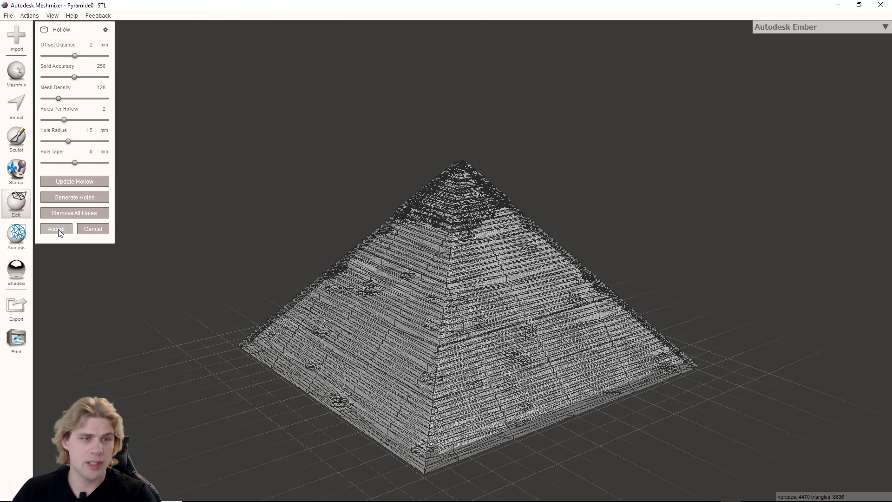
pyautogui.click(57, 229)
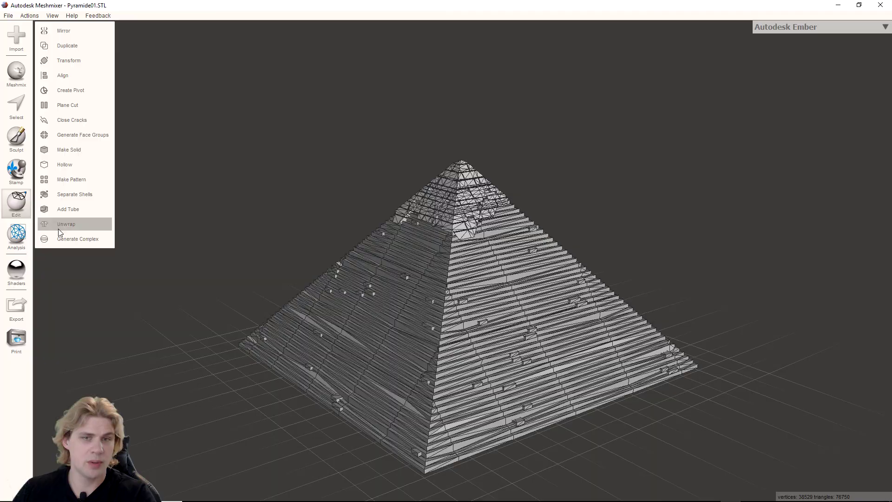
# Cut a drain hole through the pyramid's base near its centre with a short straight Boolean tube of 3.702 mm radius.
pyautogui.moveTo(311, 253); pyautogui.dragTo(418, 121, button='right')
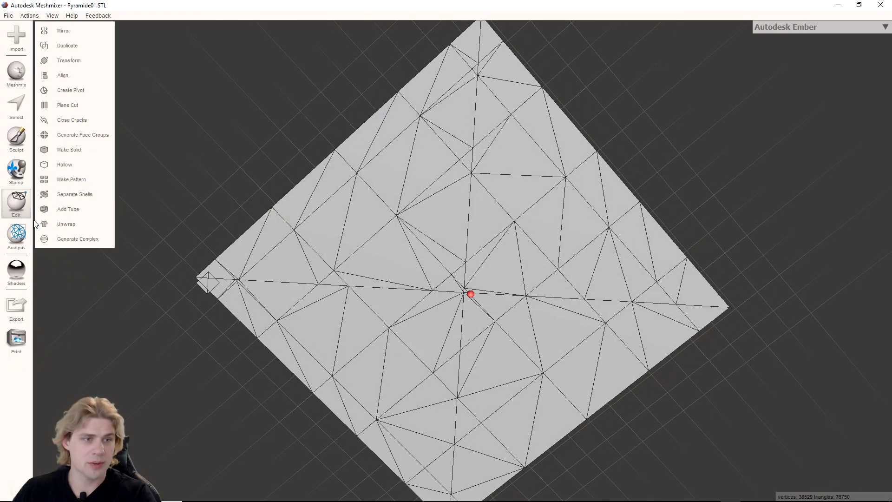
pyautogui.click(60, 208)
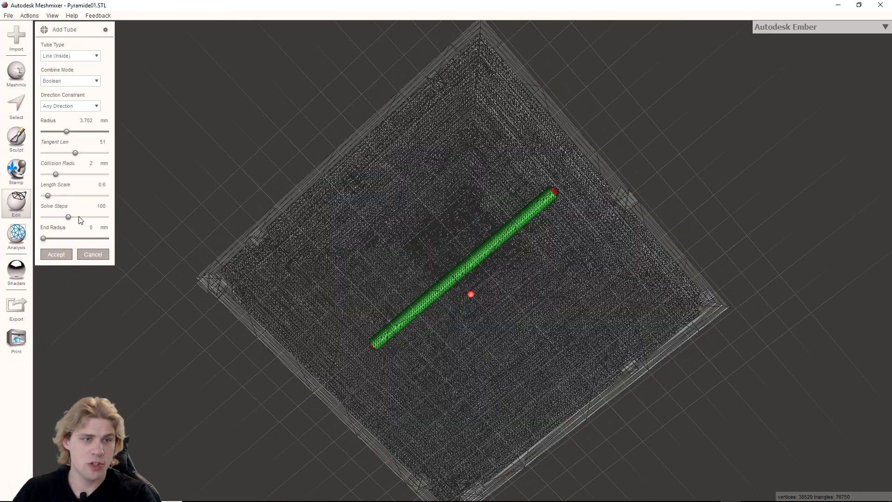
pyautogui.moveTo(409, 215); pyautogui.dragTo(433, 231, button='right')
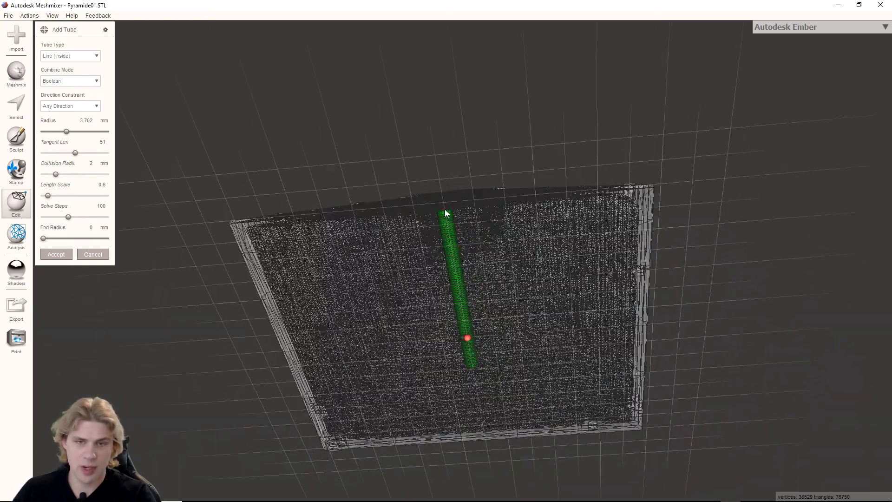
pyautogui.moveTo(445, 212); pyautogui.dragTo(449, 350)
pyautogui.moveTo(450, 350); pyautogui.dragTo(508, 423, button='right')
pyautogui.moveTo(575, 317); pyautogui.dragTo(474, 281)
pyautogui.scroll(5, 474, 281)
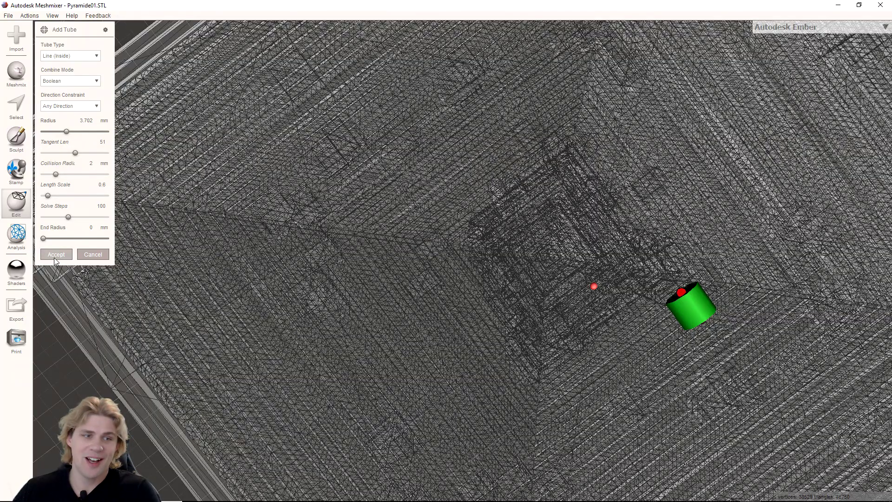
pyautogui.press('Return')
# Add a second short Boolean tube of 3.702 mm radius through the base, across the centre from the first drain hole.
pyautogui.moveTo(325, 286); pyautogui.dragTo(453, 236, button='right')
pyautogui.scroll(-5, 452, 238)
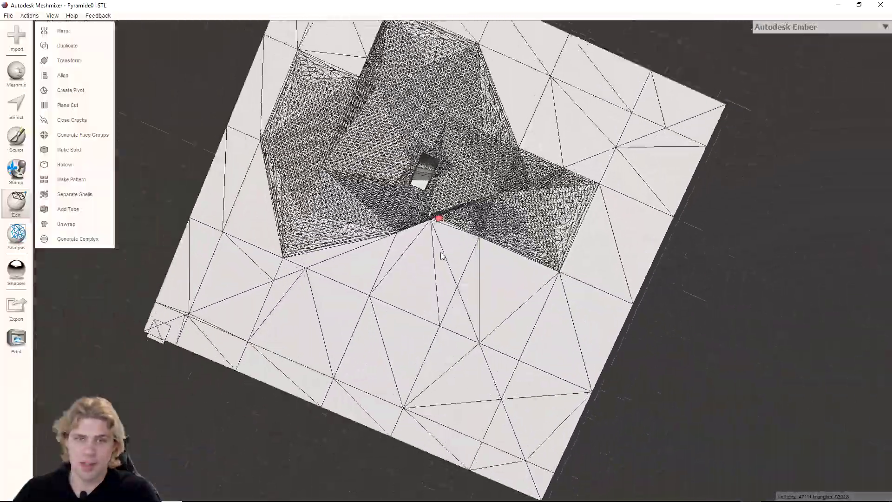
pyautogui.scroll(3, 413, 244)
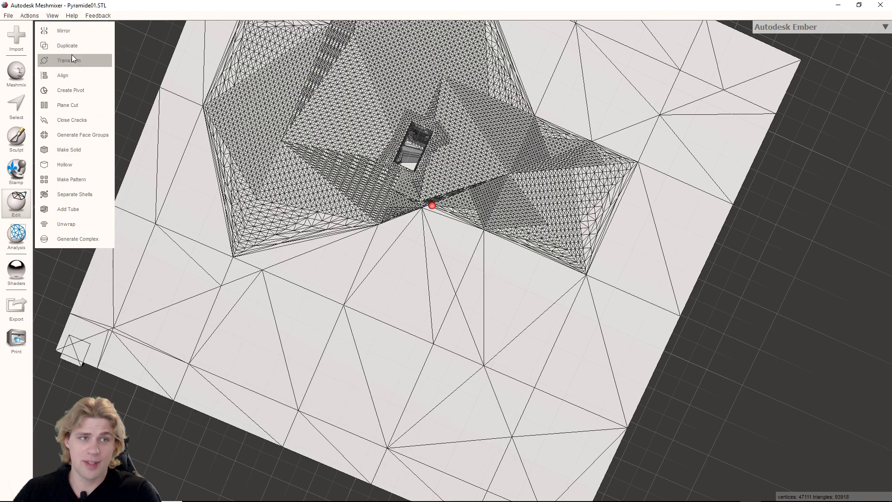
pyautogui.click(74, 209)
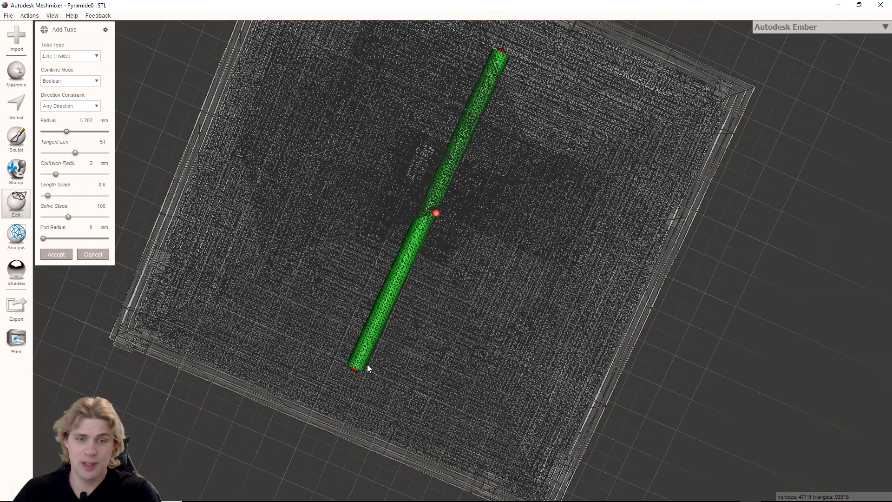
pyautogui.moveTo(351, 371); pyautogui.dragTo(476, 230)
pyautogui.moveTo(476, 230); pyautogui.dragTo(497, 272, button='right')
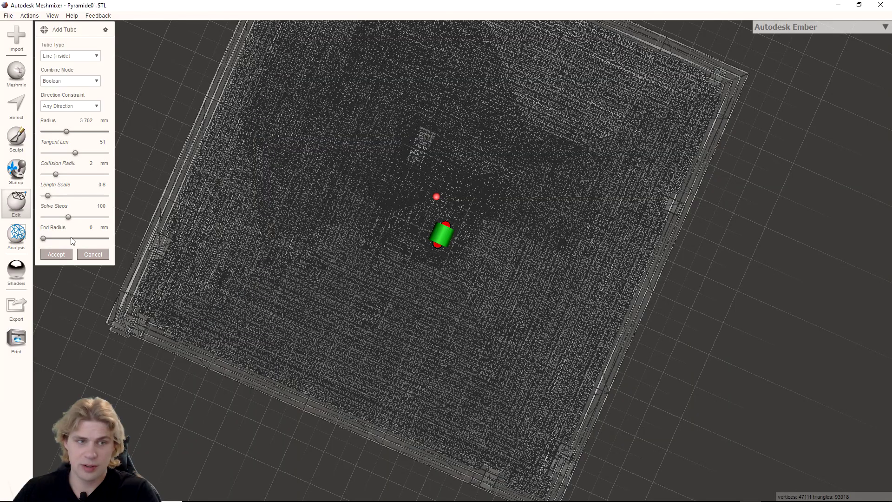
pyautogui.click(42, 255)
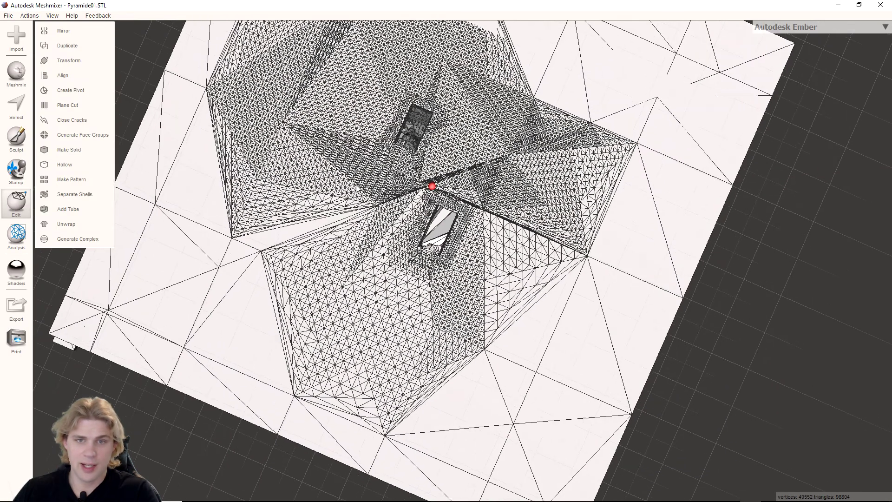
# Export the pyramid mesh to the Desktop in STL Binary Format, with a file name beginning with "pyra".
pyautogui.moveTo(409, 182)
pyautogui.mouseDown(button='right')
pyautogui.moveTo(379, 236)
pyautogui.moveTo(334, 269)
pyautogui.moveTo(310, 305)
pyautogui.moveTo(348, 186)
pyautogui.moveTo(430, 206)
pyautogui.moveTo(398, 235)
pyautogui.moveTo(364, 366)
pyautogui.moveTo(209, 195)
pyautogui.mouseUp(button='right')
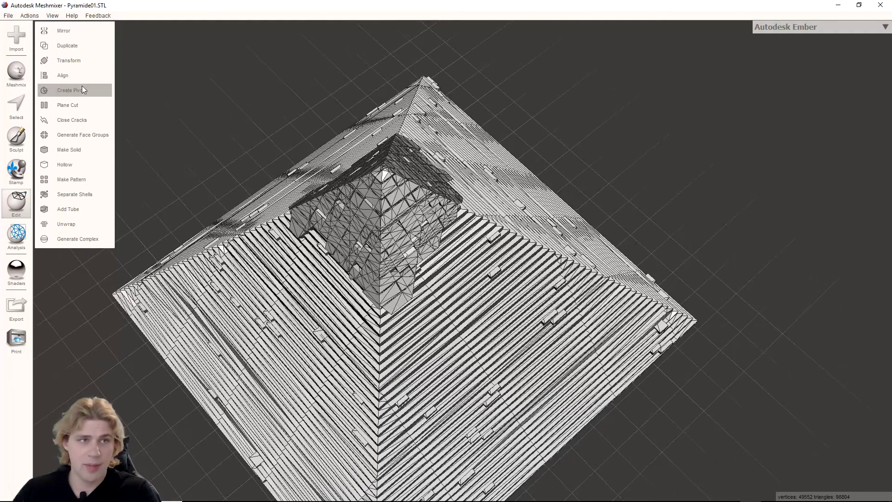
pyautogui.click(3, 16)
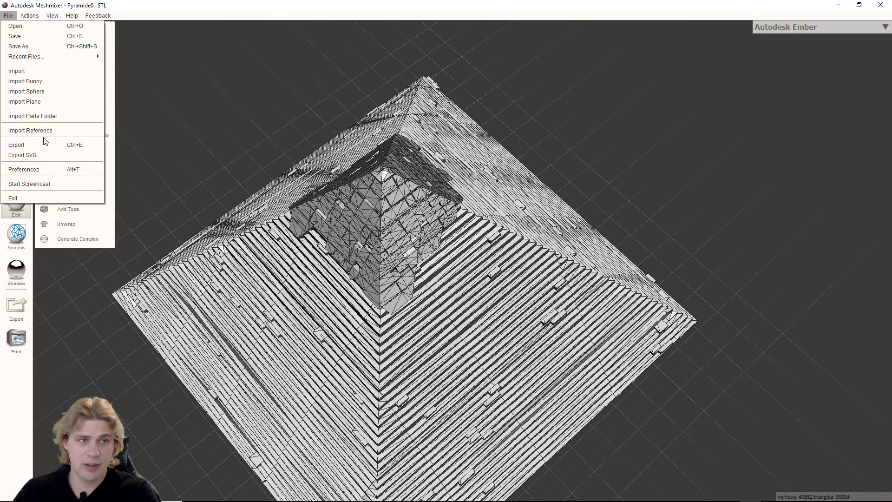
pyautogui.click(37, 143)
pyautogui.click(8, 15)
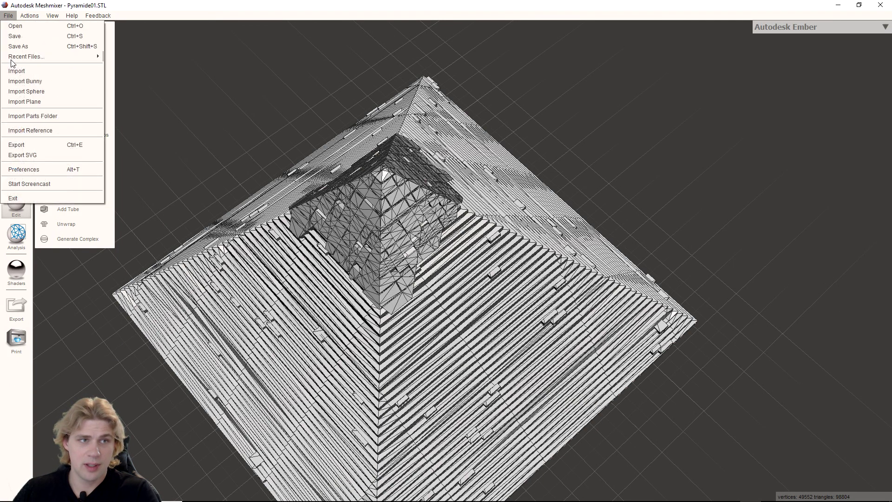
pyautogui.click(29, 142)
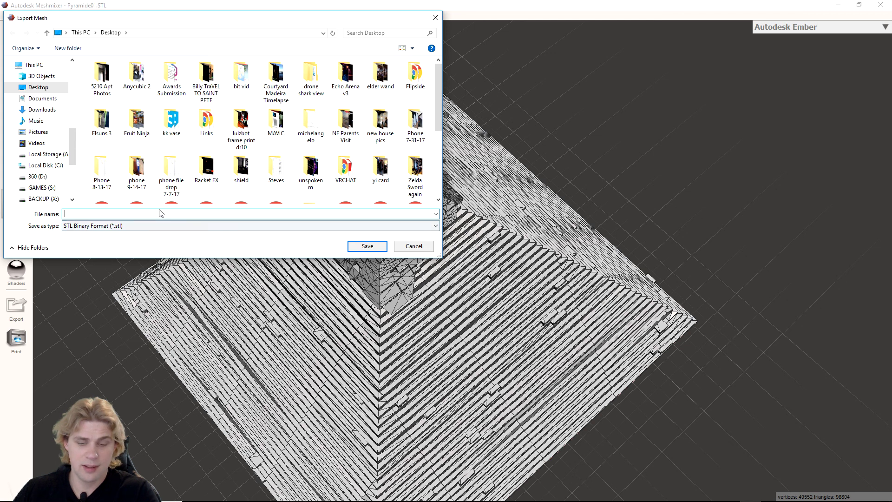
pyautogui.write('pyra')
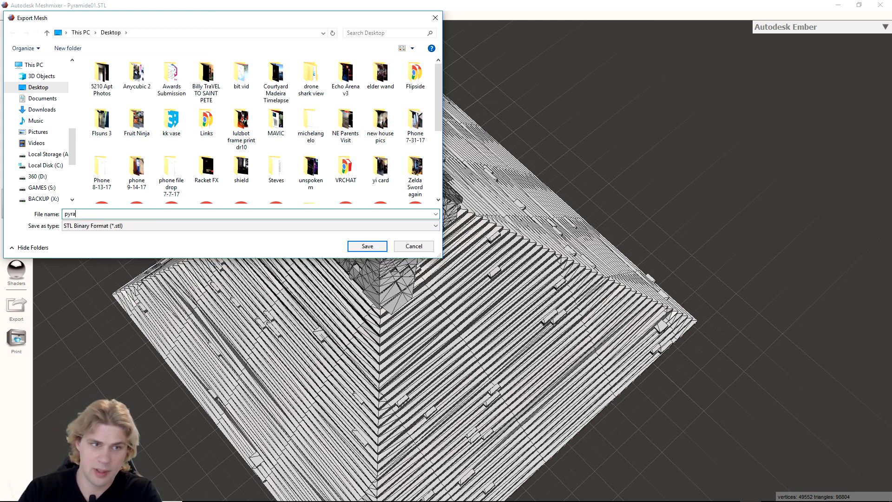